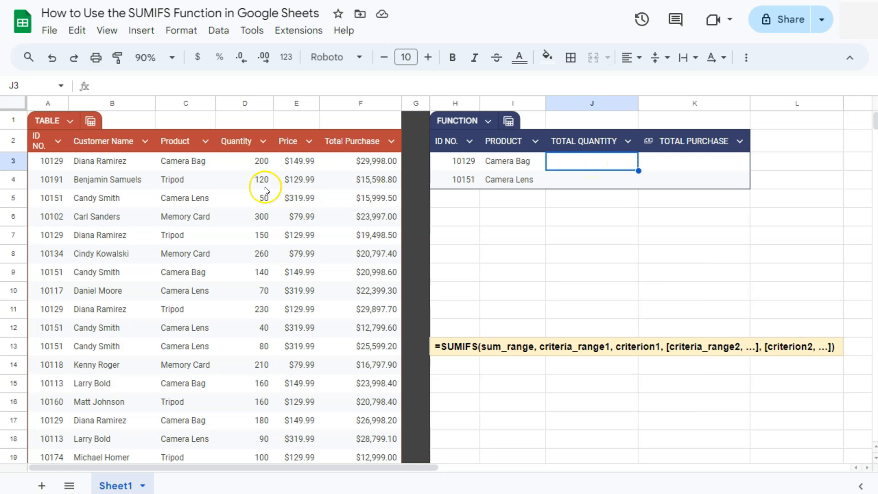
pyautogui.click(503, 165)
pyautogui.click(459, 161)
pyautogui.click(503, 163)
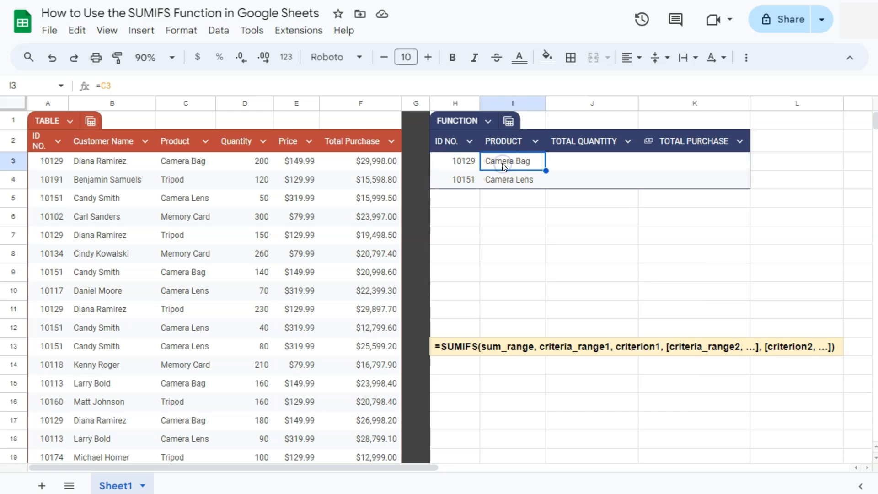
pyautogui.click(590, 199)
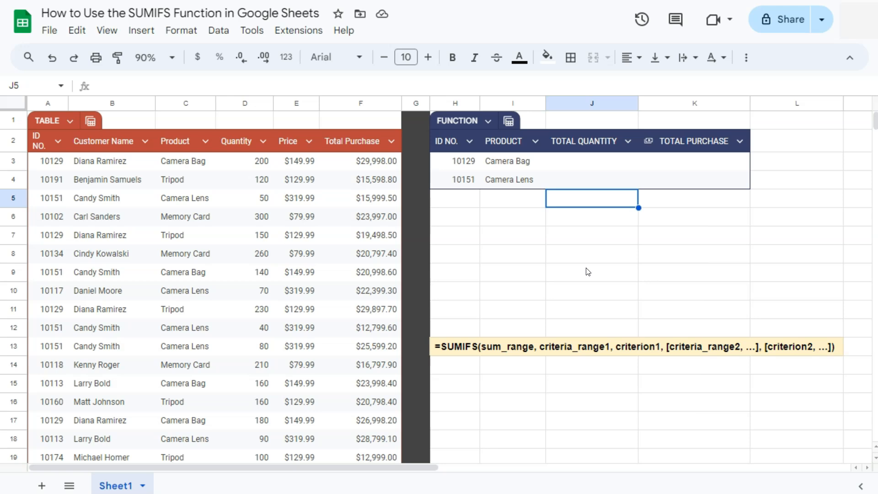
pyautogui.click(531, 165)
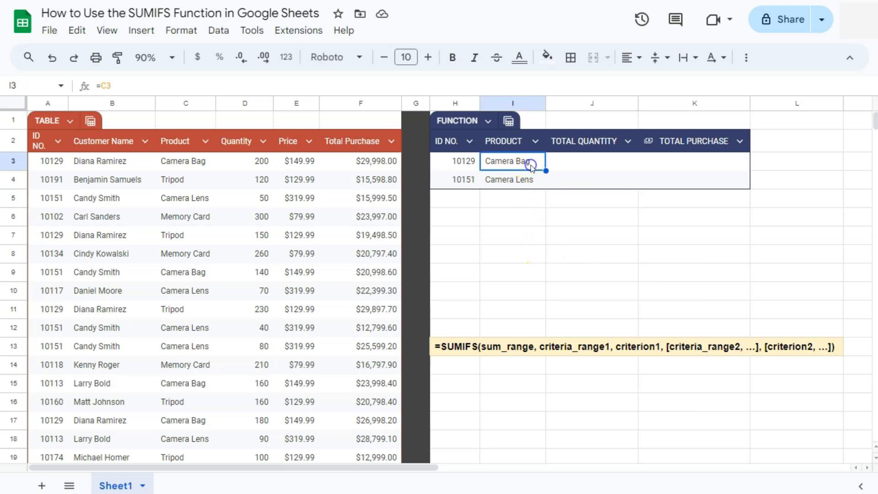
pyautogui.click(461, 168)
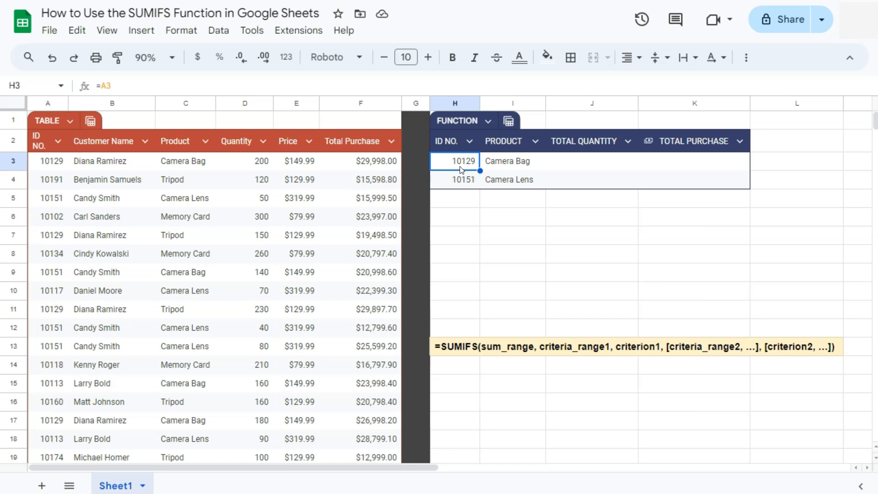
# Start a SUMIFS formula in J3 with TABLE[Quantity] as the sum range
pyautogui.click(579, 163)
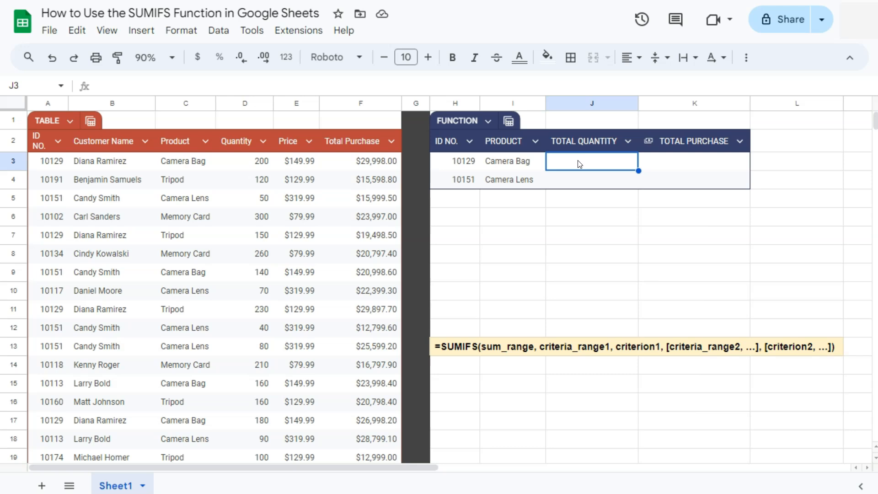
pyautogui.write('=')
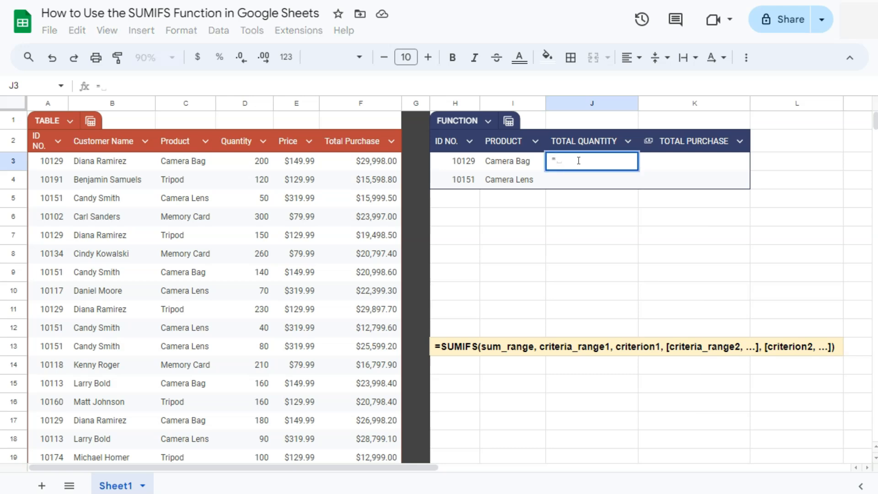
pyautogui.write('sumi')
pyautogui.click(571, 208)
pyautogui.click(572, 209)
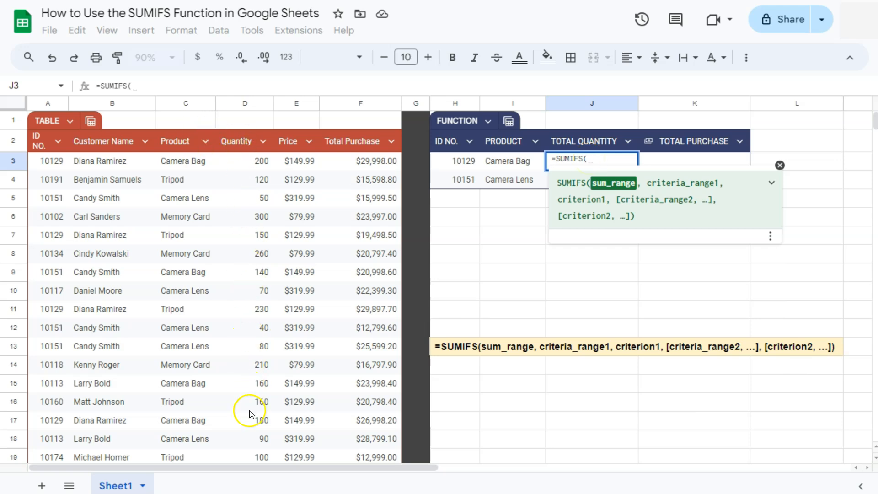
pyautogui.click(592, 162)
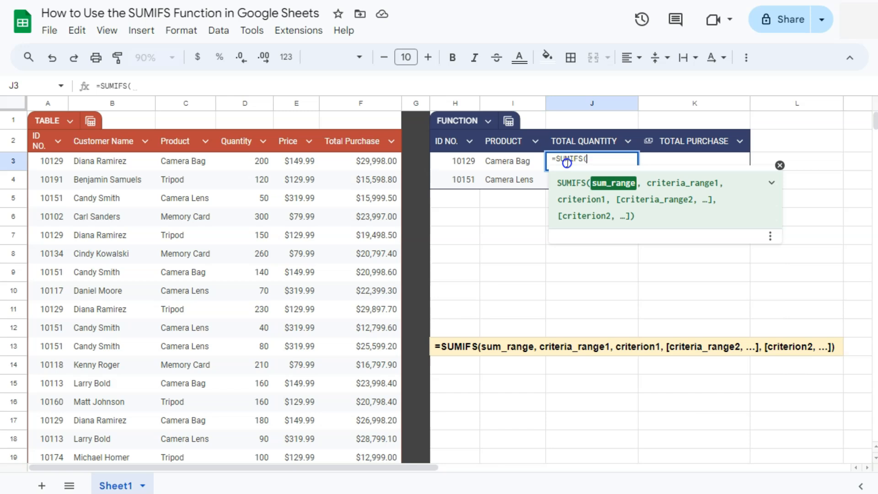
pyautogui.write('tab')
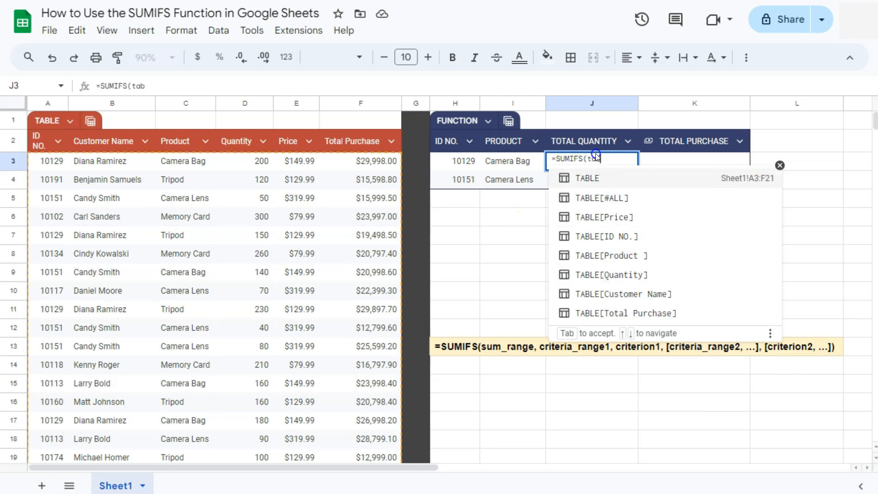
pyautogui.click(618, 275)
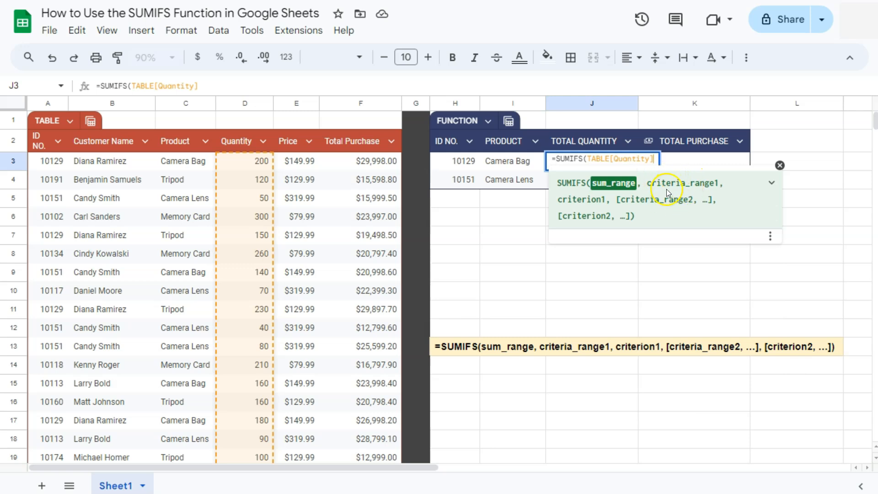
# Add TABLE[ID NO.] as the first criteria range and H3 as its criterion in the SUMIFS formula
pyautogui.write(',')
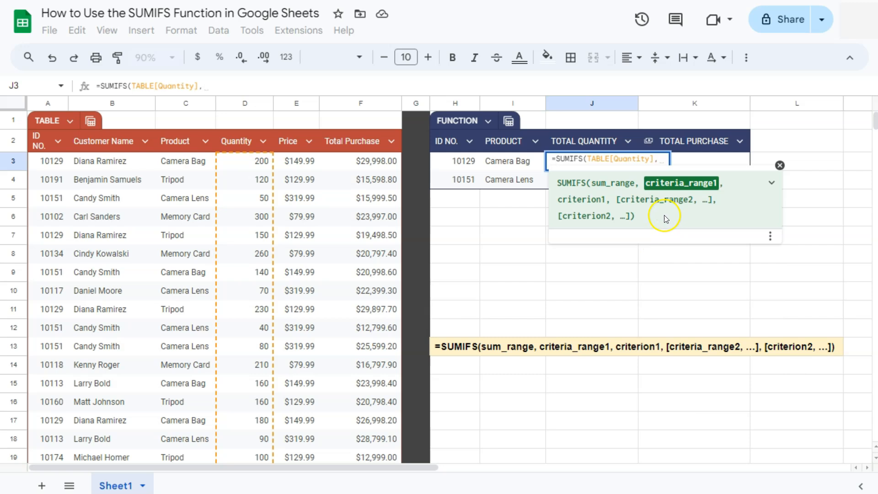
pyautogui.write('tab')
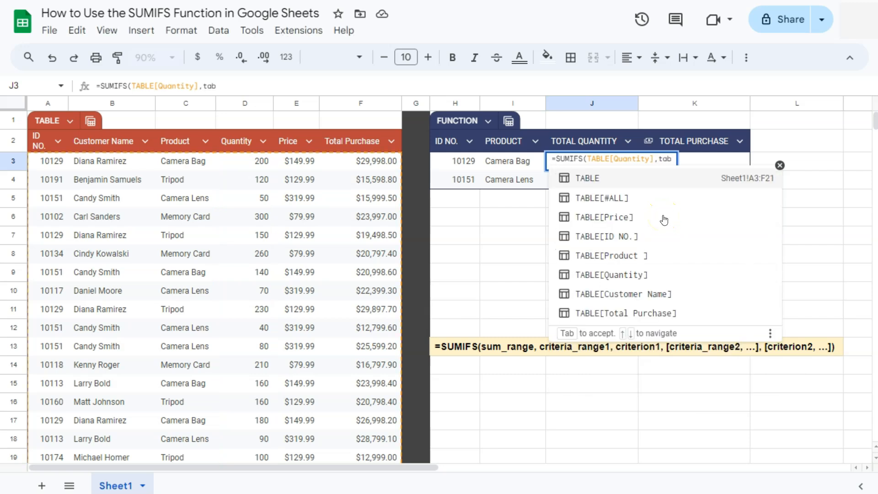
pyautogui.click(601, 236)
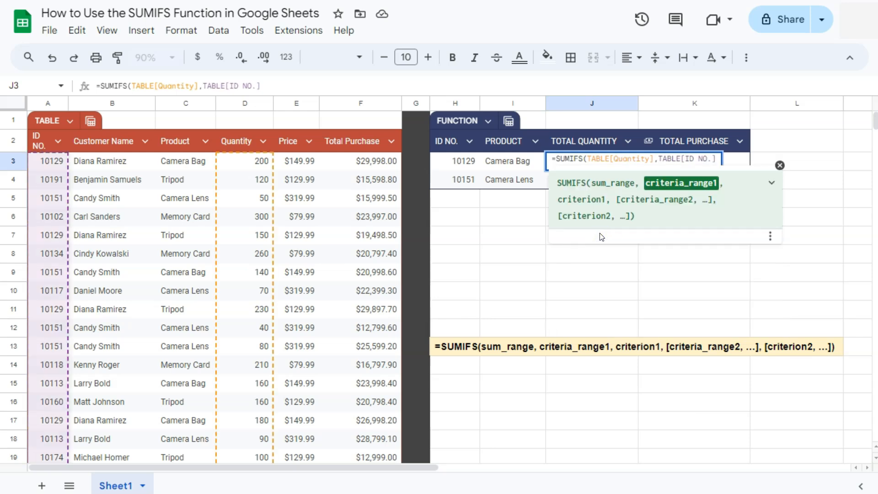
pyautogui.write(',')
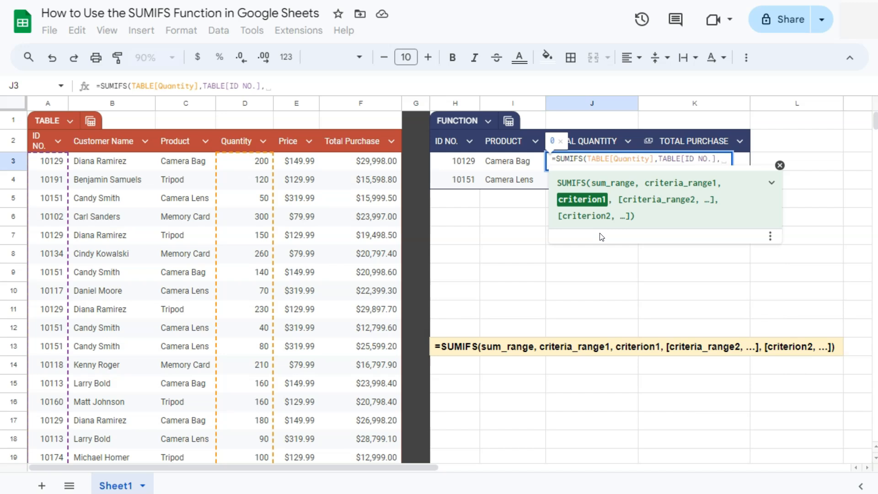
pyautogui.click(465, 162)
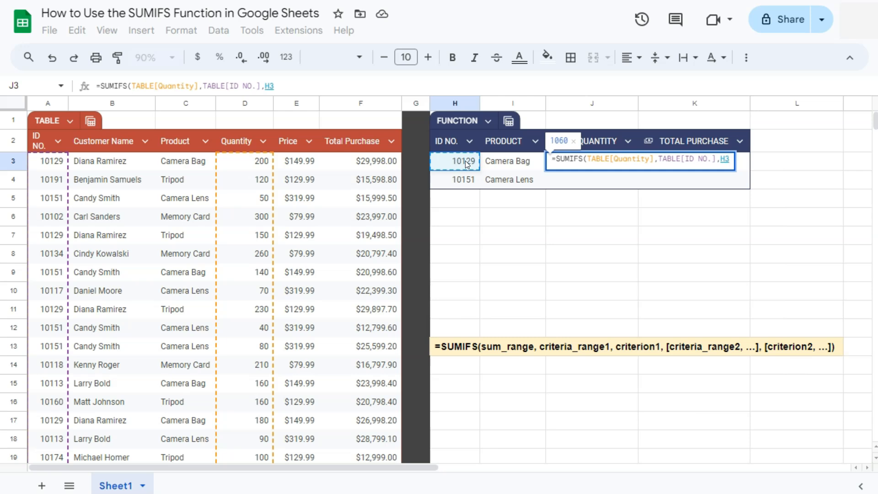
# Add TABLE[Product ] as the second criteria range with I3 as its criterion, and commit the formula in J3
pyautogui.write(',')
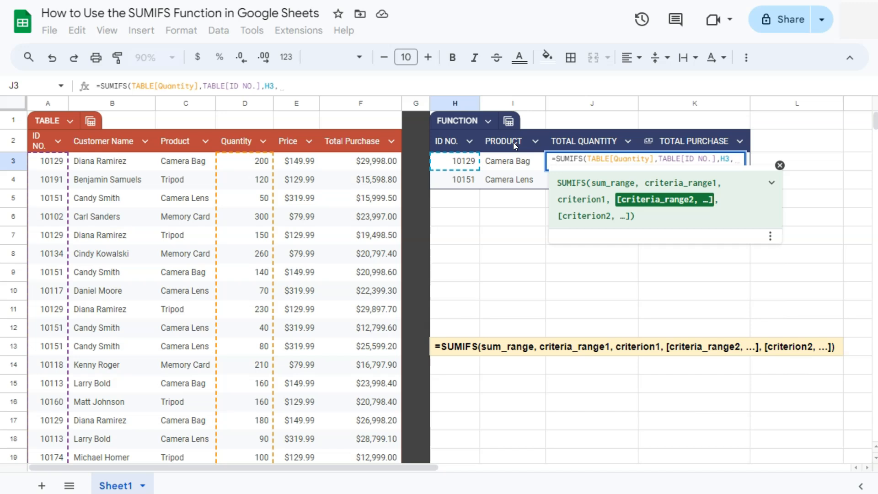
pyautogui.write('tab')
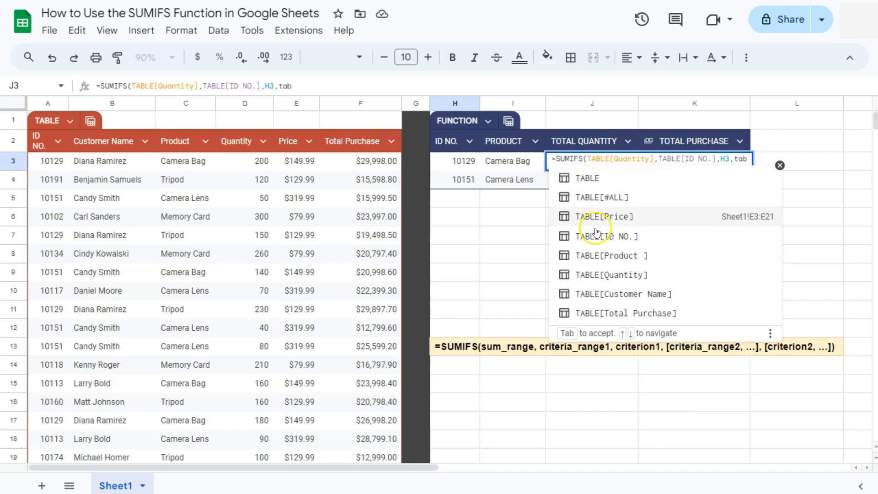
pyautogui.click(600, 257)
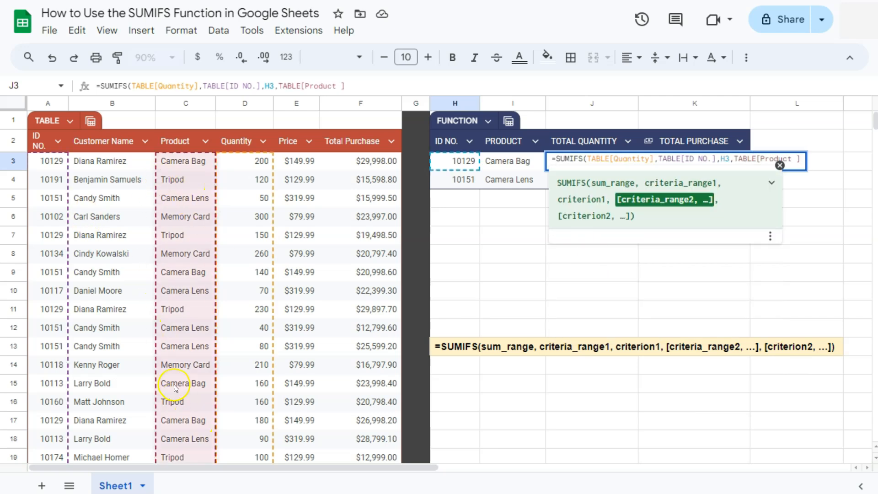
pyautogui.write(',')
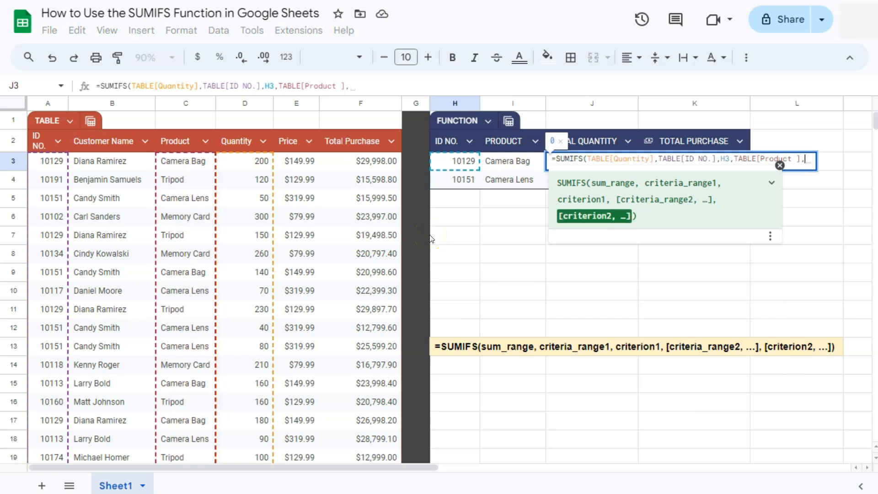
pyautogui.click(508, 160)
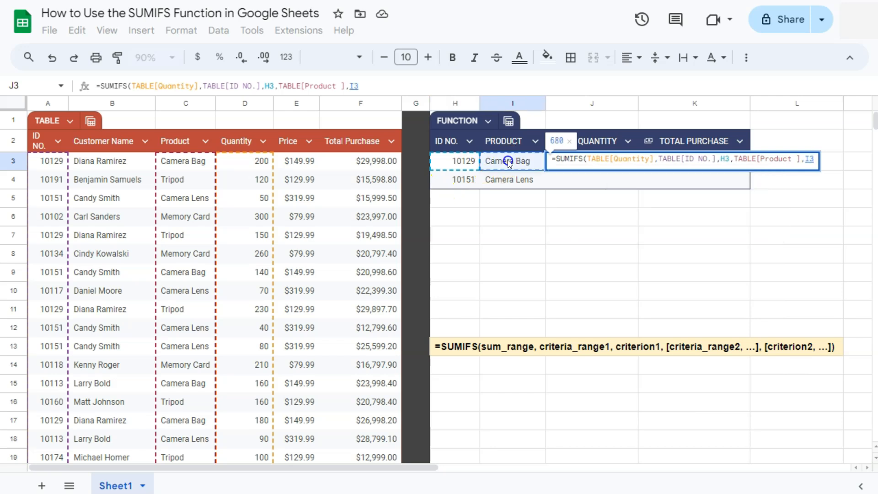
pyautogui.press('Return')
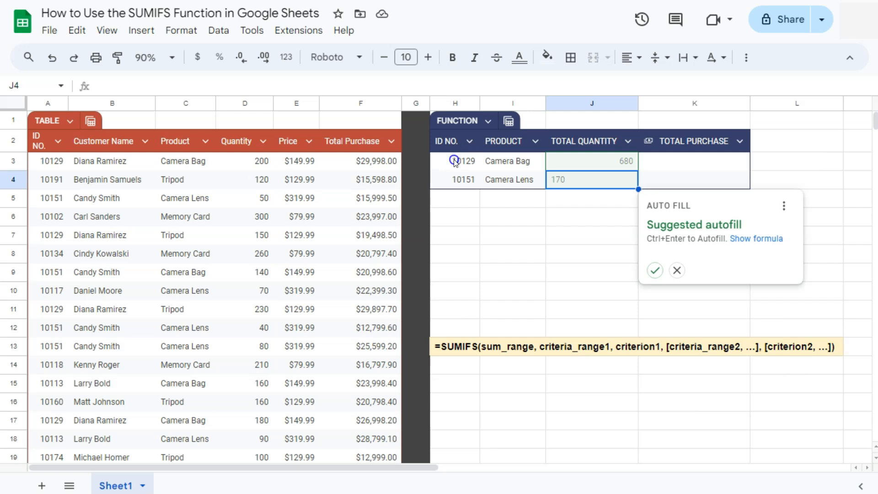
# Accept the suggested autofill for the second TOTAL QUANTITY row and inspect the formula it puts in J4
pyautogui.click(655, 269)
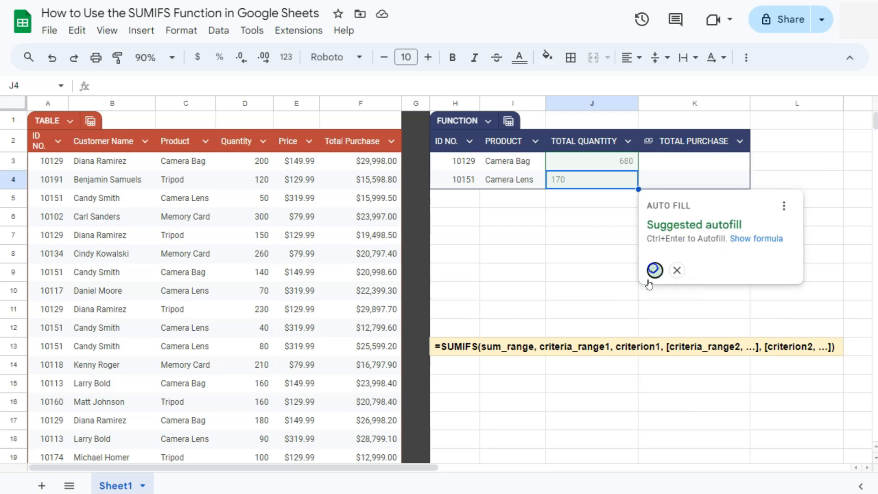
pyautogui.doubleClick(590, 183)
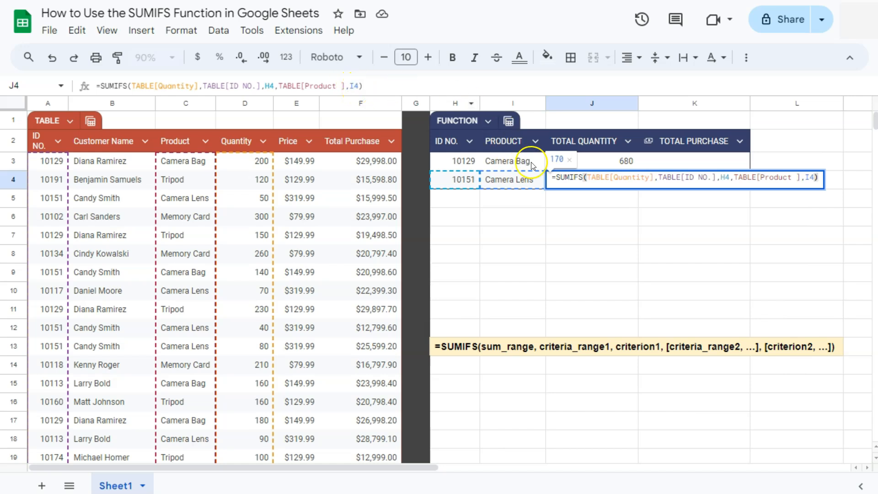
pyautogui.click(600, 209)
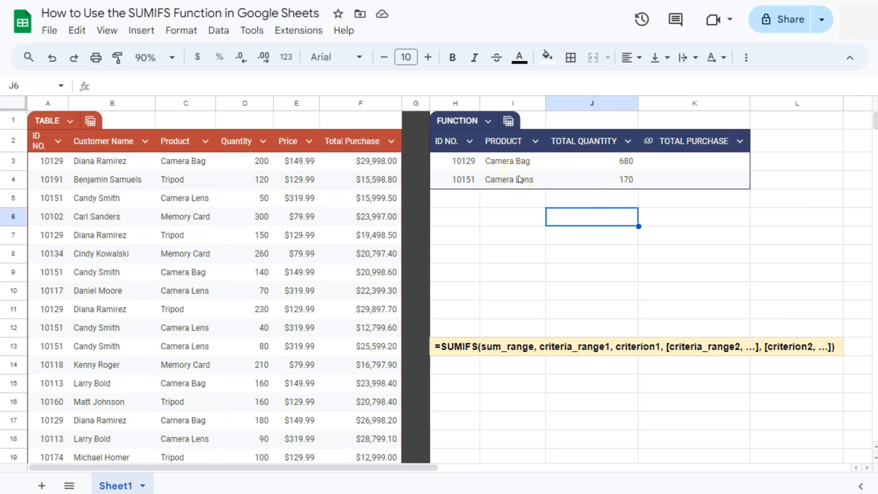
pyautogui.click(456, 182)
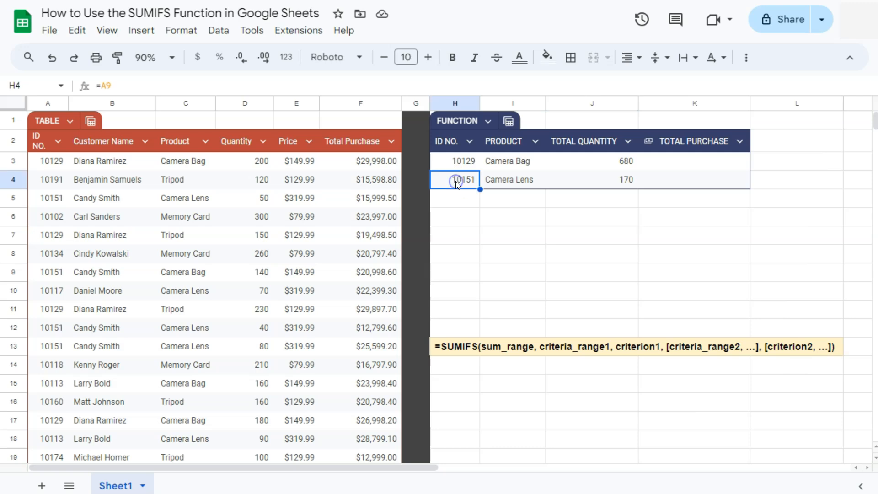
# Lock the column of the first criterion in the J3 formula by changing the reference to $H3
pyautogui.click(685, 163)
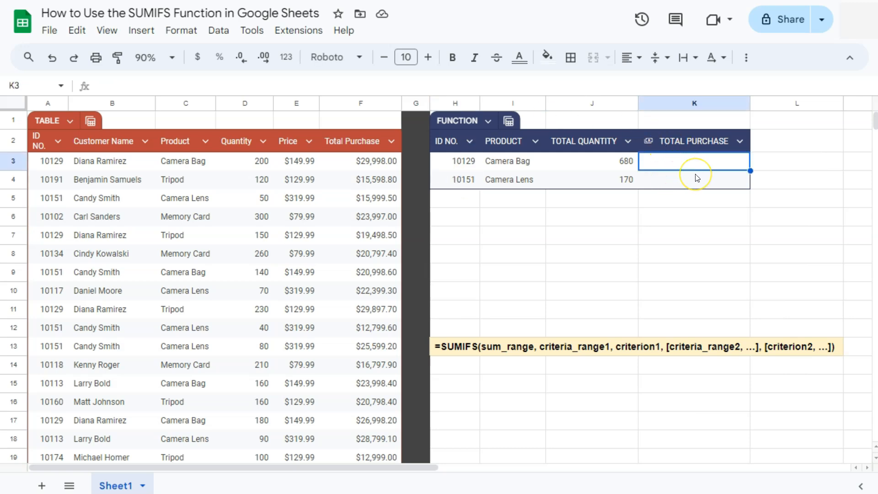
pyautogui.click(621, 162)
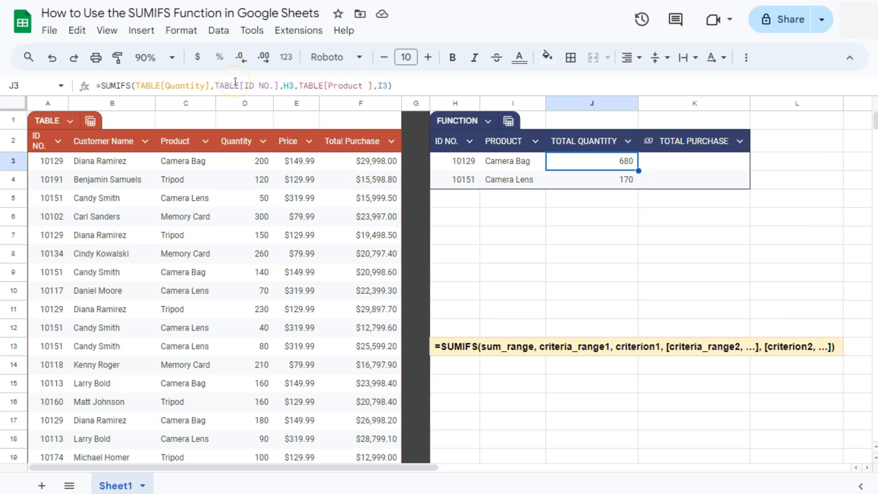
pyautogui.click(285, 86)
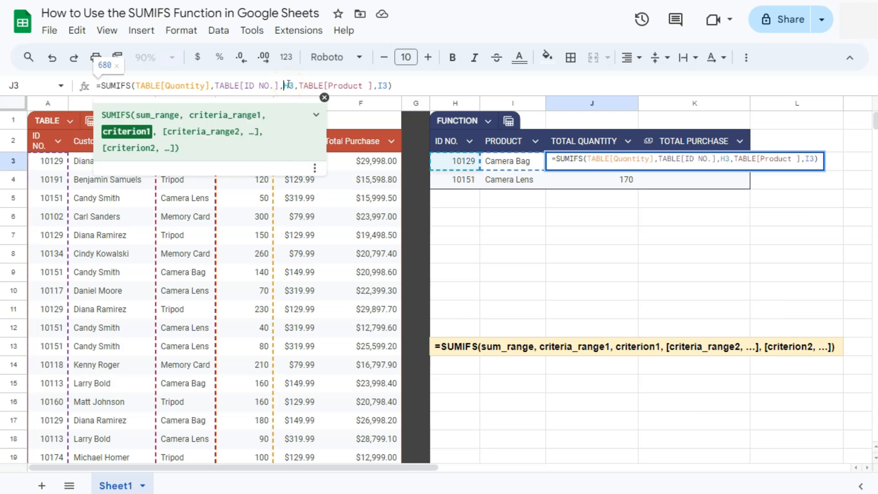
pyautogui.press('F4')
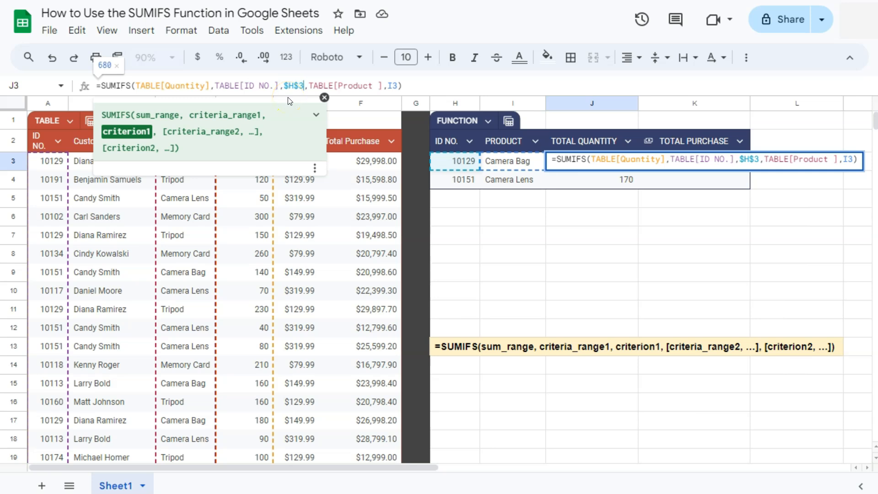
pyautogui.press('F4')
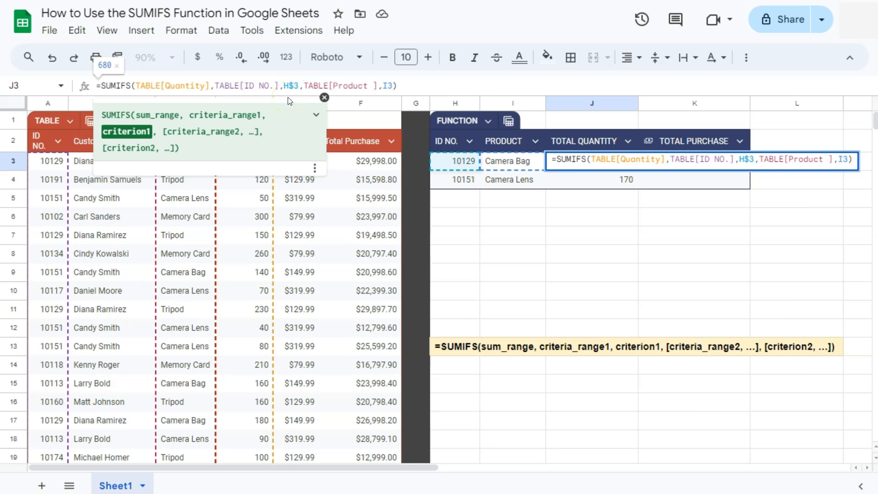
pyautogui.press('F4')
# Lock the column of the second criterion in the J3 formula as $I3 and commit the edit
pyautogui.click(387, 85)
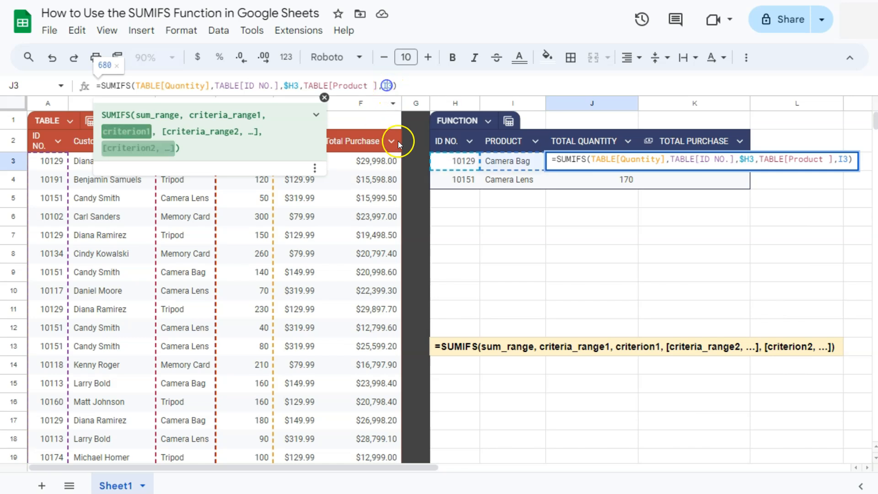
pyautogui.press('F4')
pyautogui.press('F4')
pyautogui.press('F4')
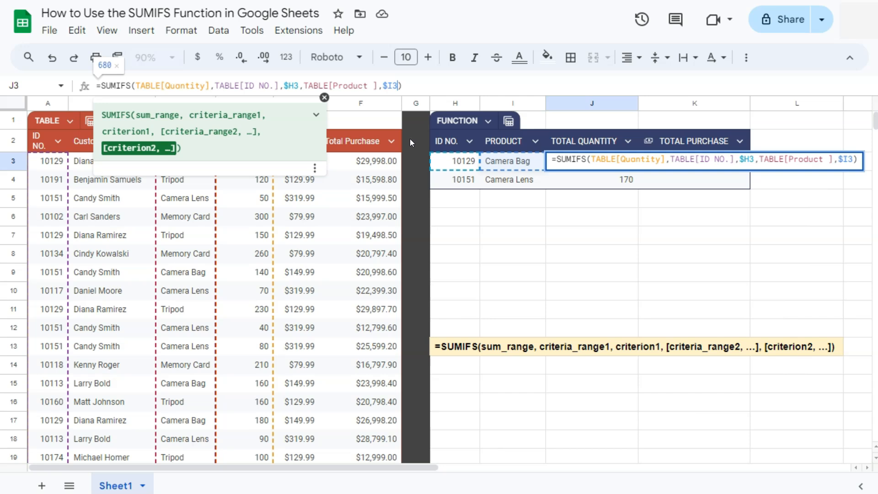
pyautogui.click(287, 86)
pyautogui.click(387, 86)
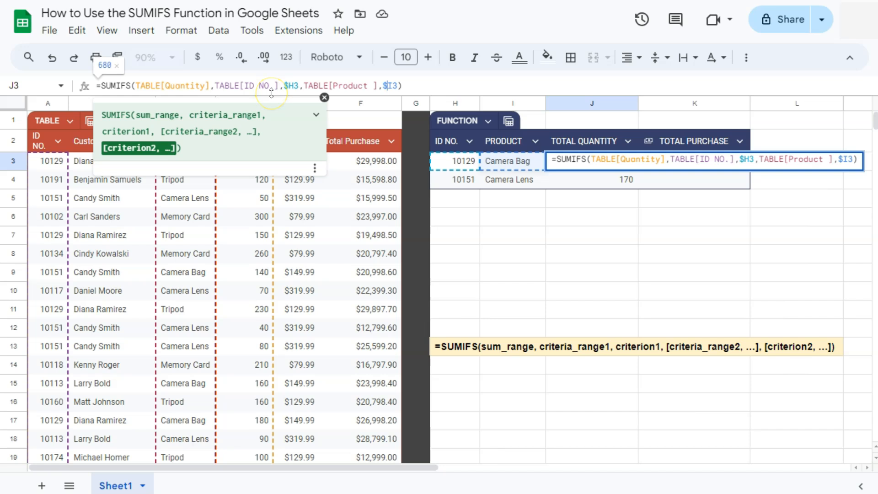
pyautogui.press('Return')
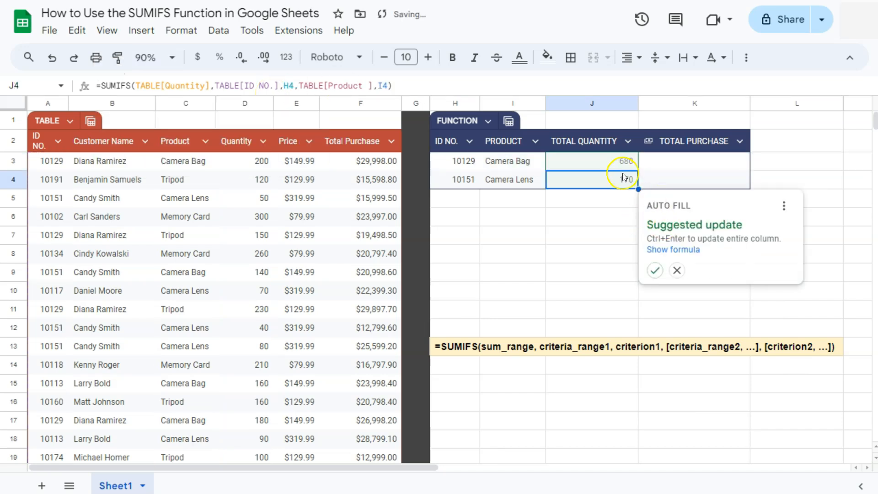
# Apply the updated formula to the entire TOTAL QUANTITY column and fill J3's formula across into K3
pyautogui.hotkey('ctrl', 'Return')
pyautogui.moveTo(639, 170); pyautogui.dragTo(708, 169)
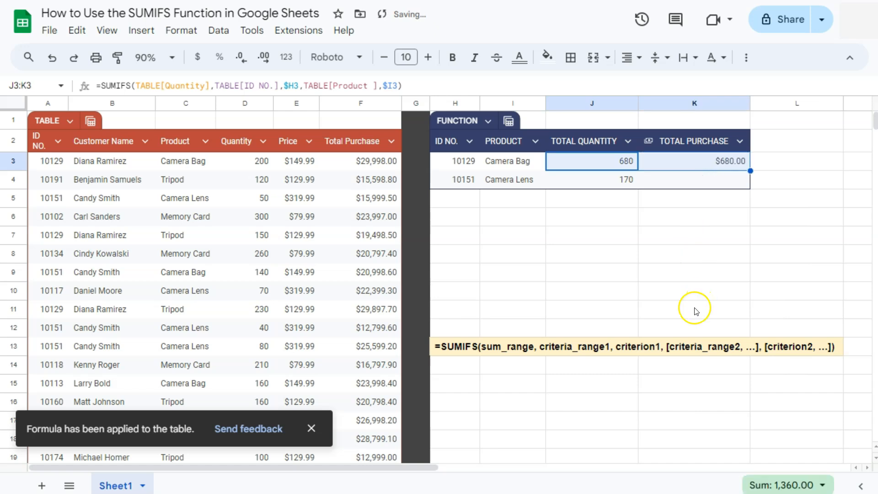
# Replace the sum range in K3's SUMIFS formula with TABLE[Total Purchase] and commit the edit
pyautogui.click(692, 166)
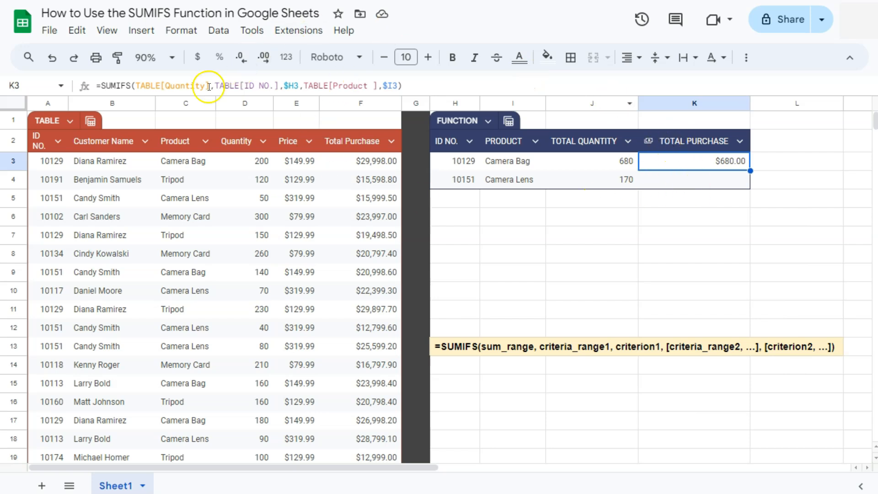
pyautogui.moveTo(209, 86); pyautogui.dragTo(157, 85)
pyautogui.press('BackSpace')
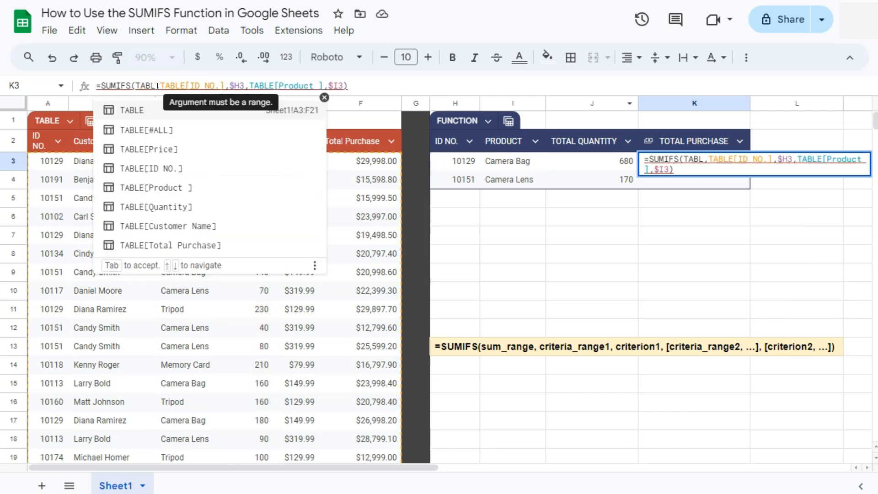
pyautogui.click(178, 244)
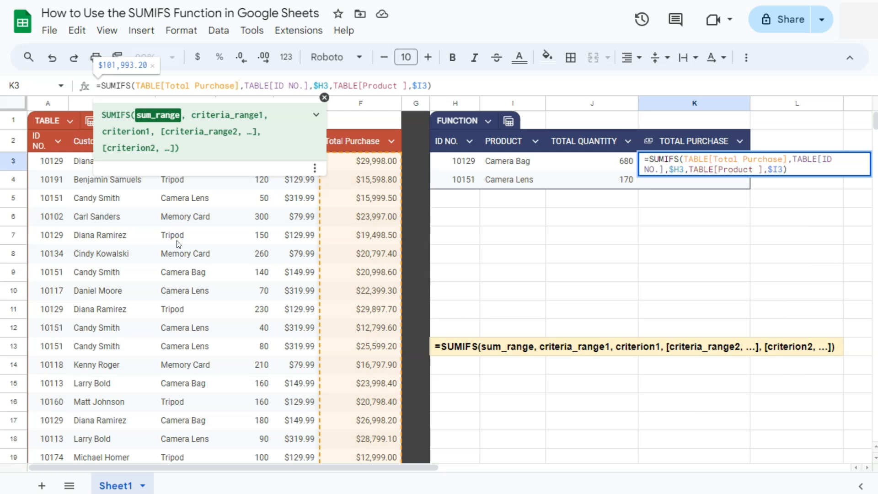
pyautogui.press('Return')
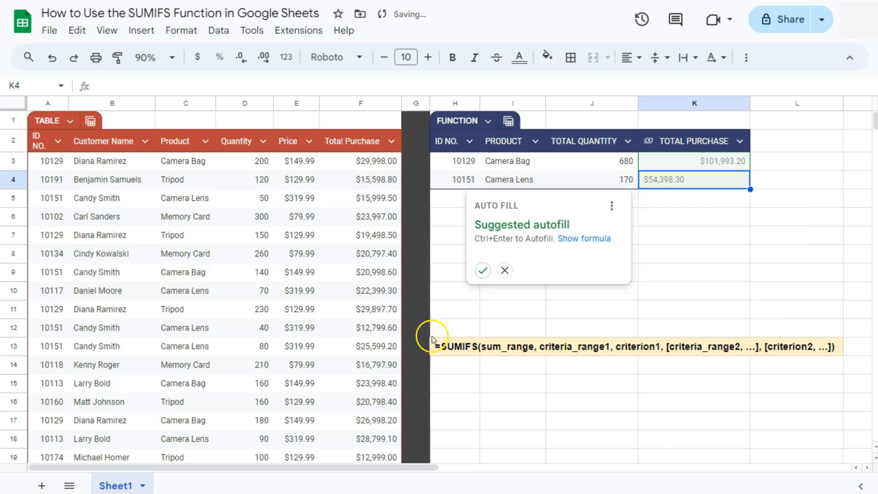
# Accept the suggested autofill for the second TOTAL PURCHASE row and select K4
pyautogui.click(724, 168)
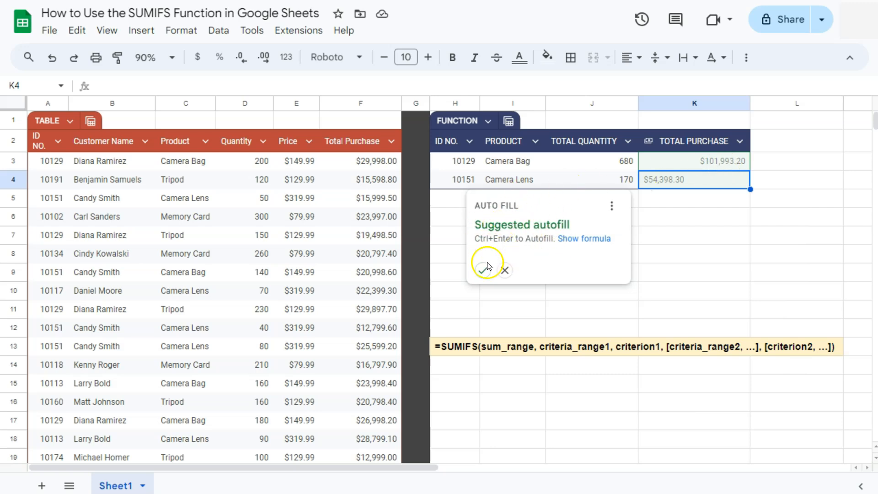
pyautogui.click(484, 270)
pyautogui.click(715, 180)
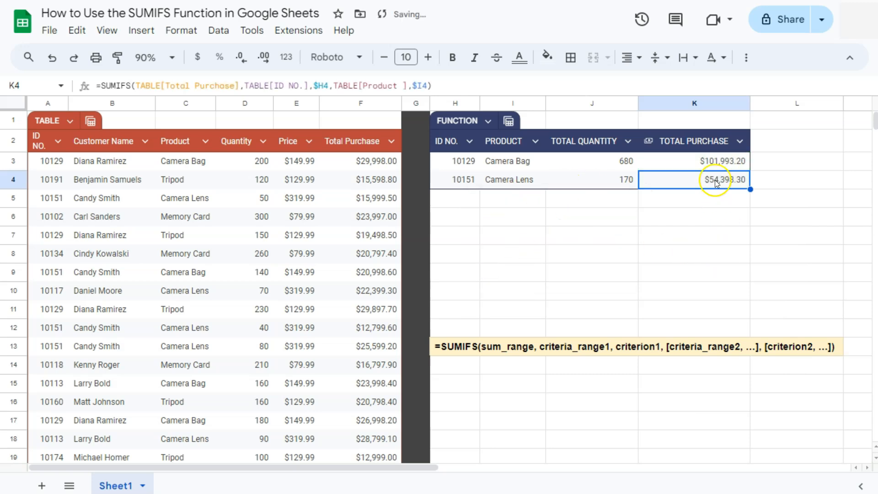
# Examine the criterion references in K4's SUMIFS formula against the ID number and product cells in row 4, and leave the formula unedited
pyautogui.doubleClick(715, 181)
pyautogui.click(715, 234)
pyautogui.click(710, 180)
pyautogui.click(315, 86)
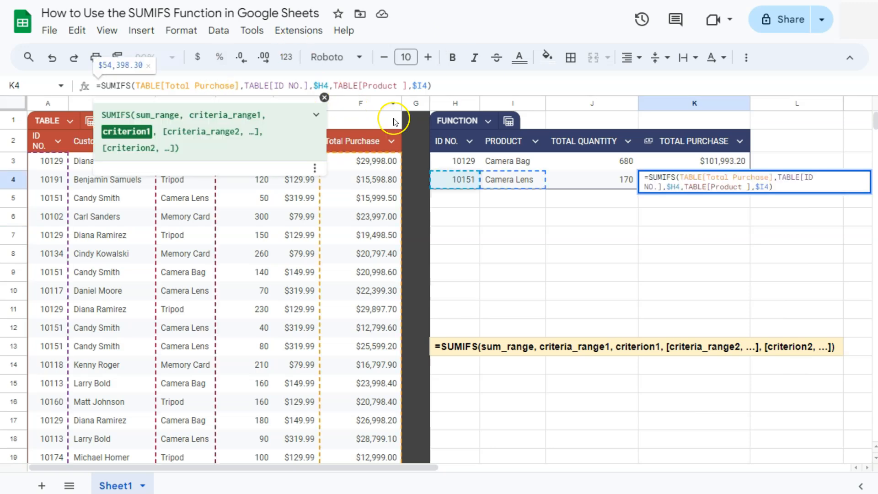
pyautogui.click(516, 180)
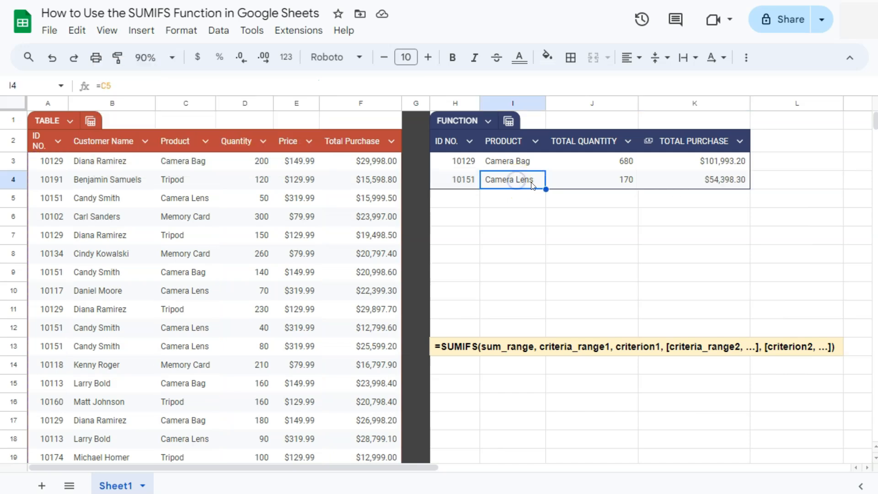
pyautogui.click(729, 180)
pyautogui.doubleClick(730, 180)
pyautogui.click(386, 86)
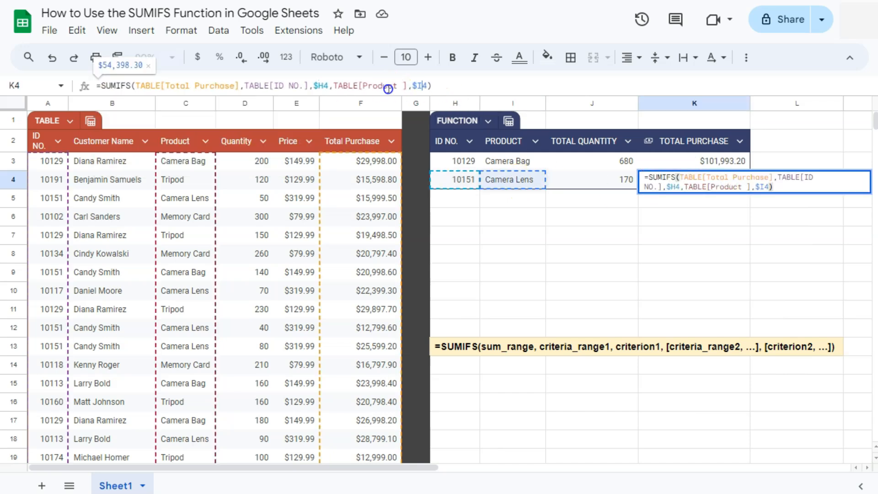
pyautogui.click(689, 256)
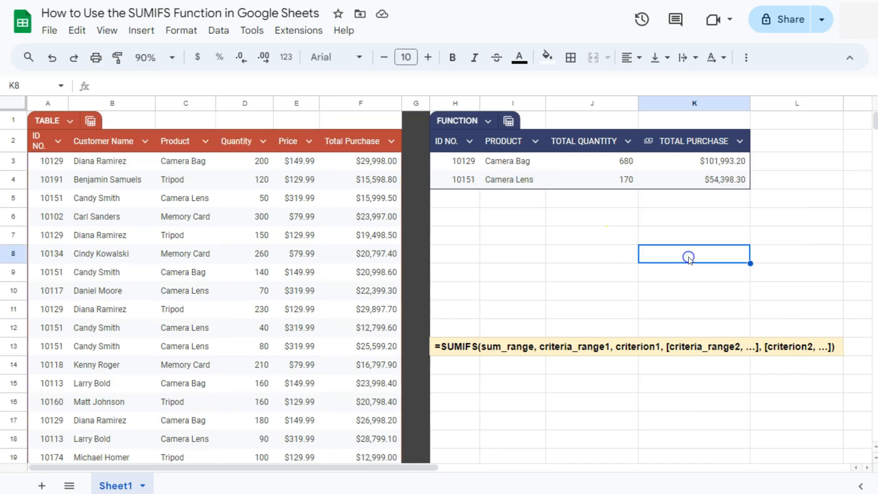